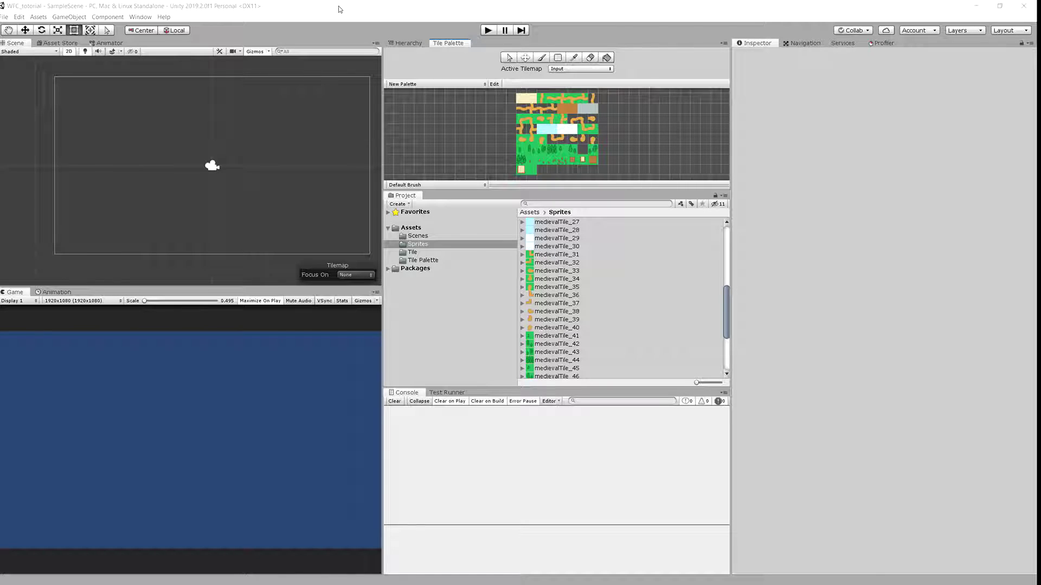
Step: Search the package manager for "tile" to check the 2D Tilemap Editor package, leaving it installed
left_click(139, 17)
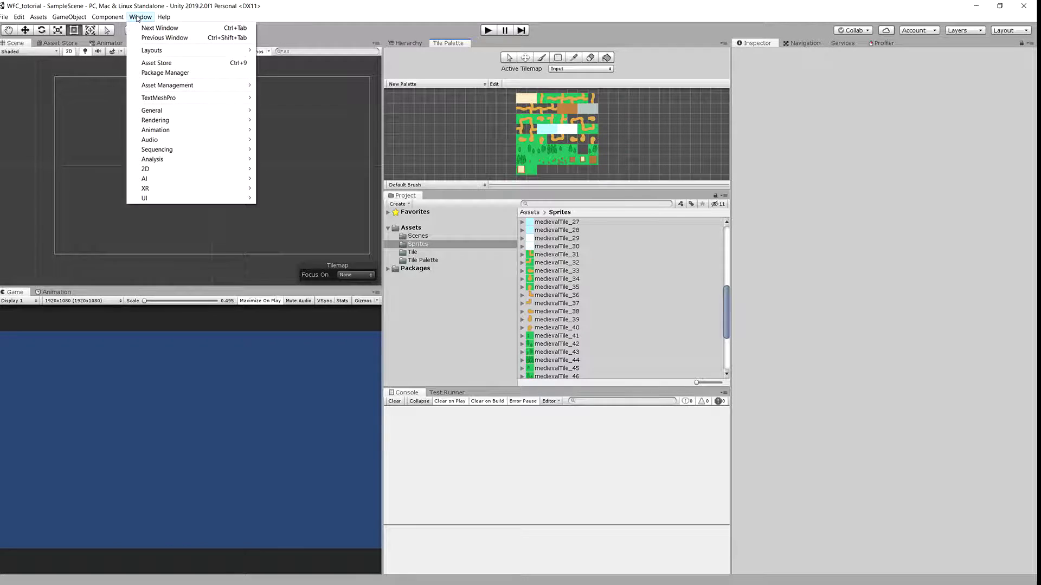
left_click(165, 72)
left_click(531, 121)
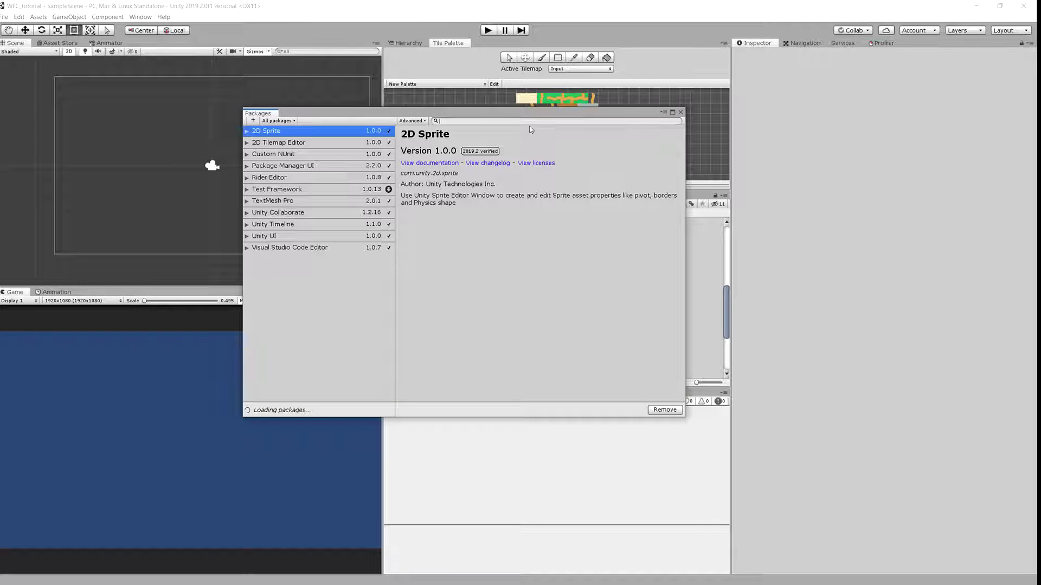
type("tile")
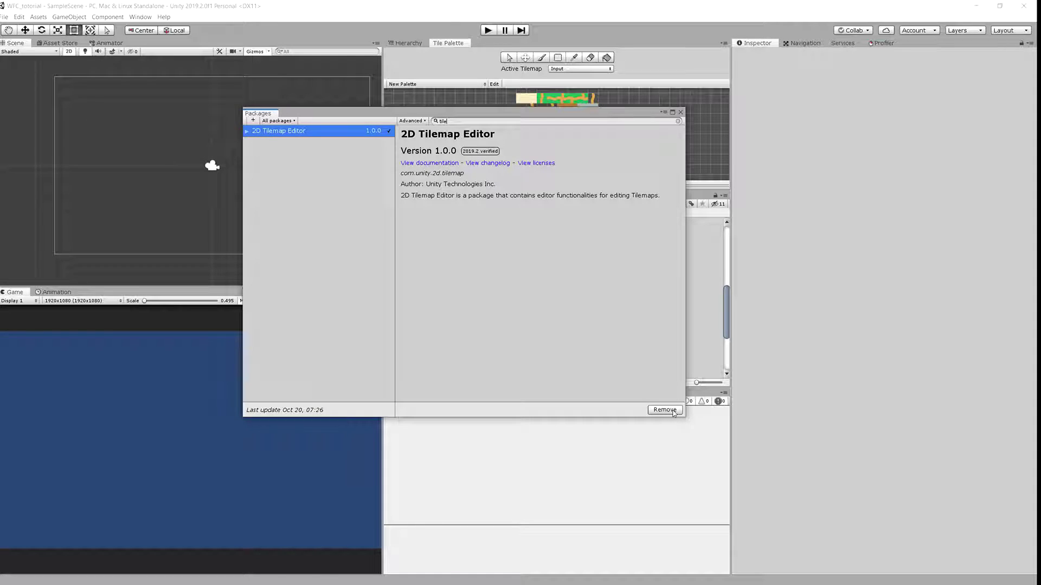
left_click(46, 319)
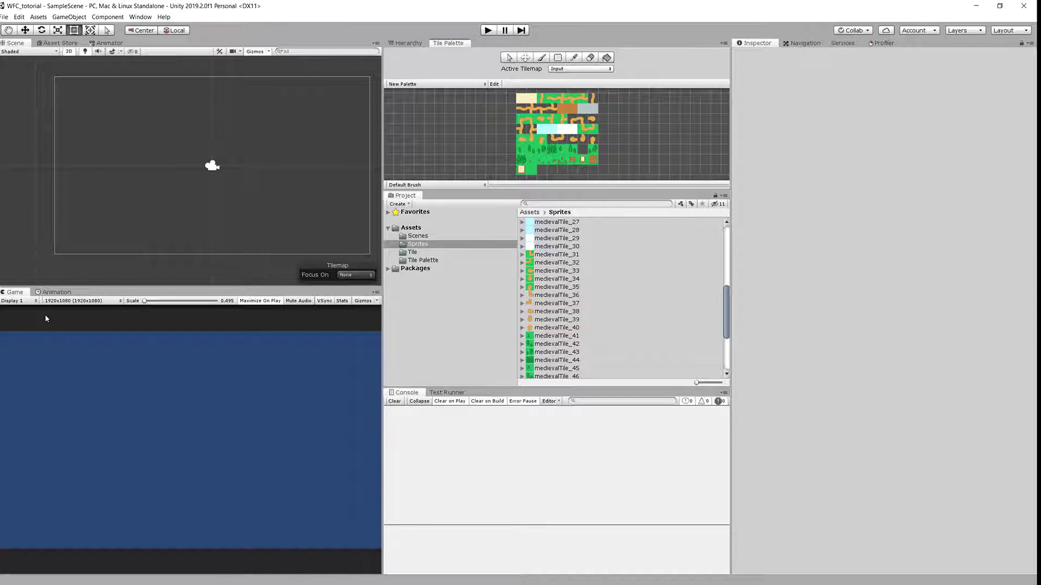
Step: Look through the medievalTile sprites in the Sprites folder, previewing medievalTile_34 and medievalTile_55
left_click(545, 280)
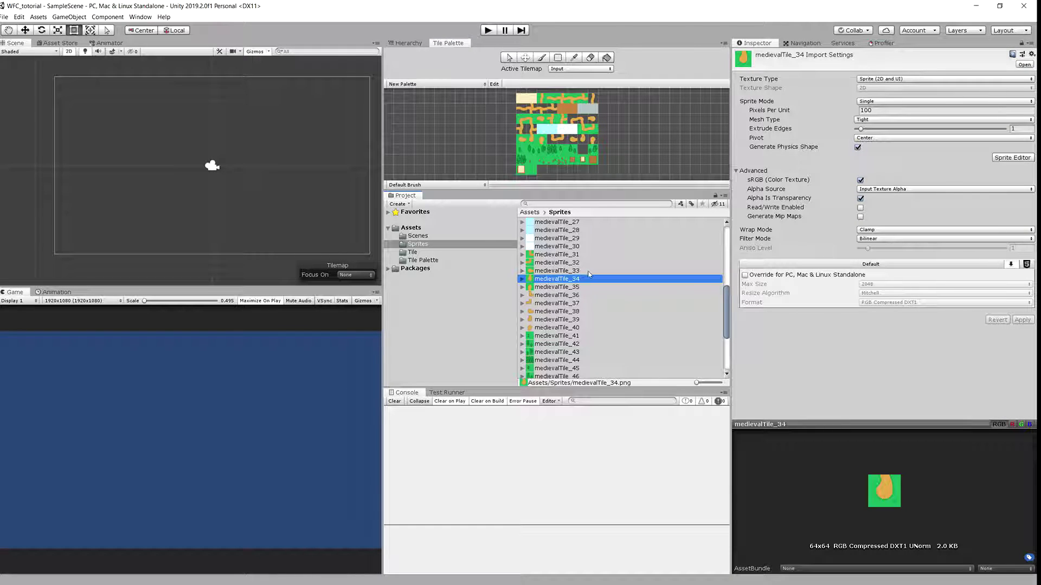
scroll(590, 273, "down", 4)
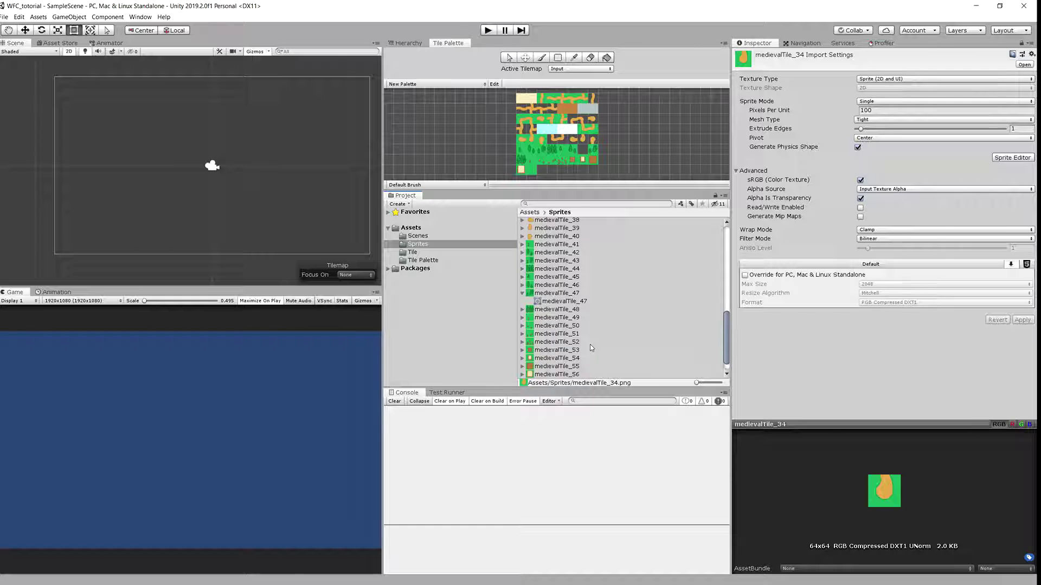
left_click(585, 360)
left_click(585, 366)
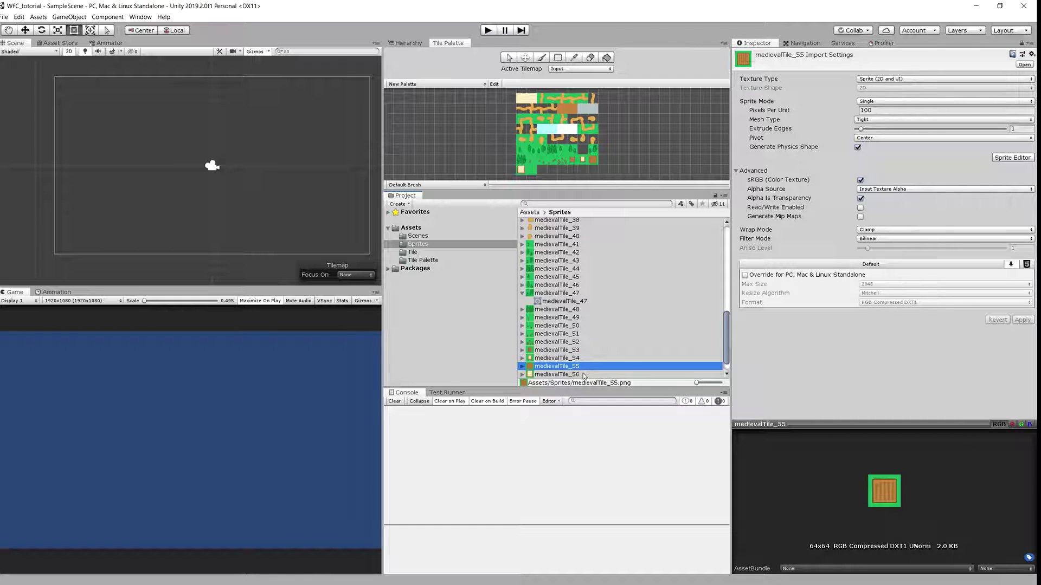
scroll(584, 374, "down", 1)
scroll(584, 375, "up", 15)
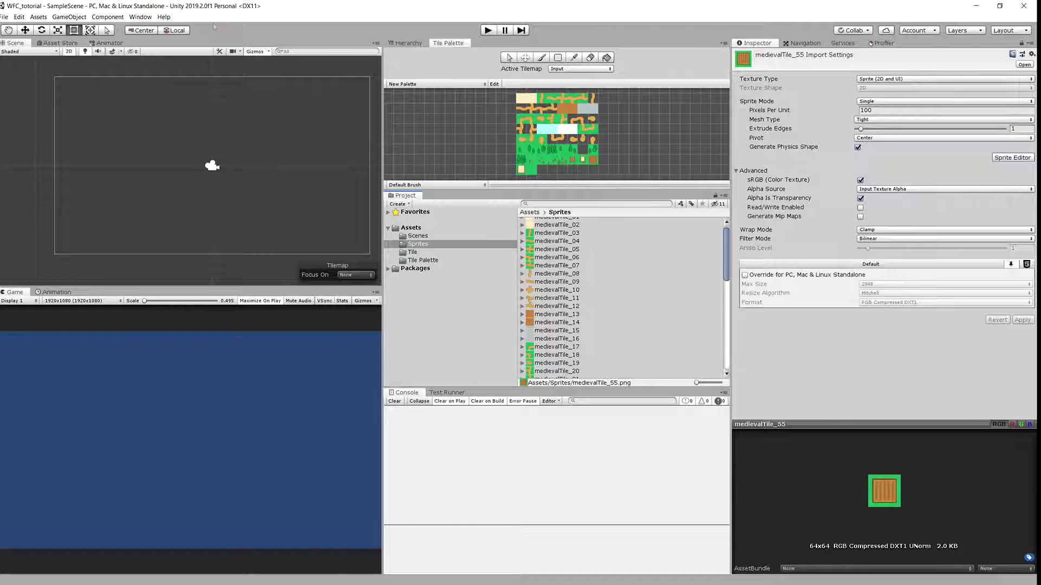
Step: Open the 2D Tile Palette window
left_click(135, 17)
mouse_move(248, 172)
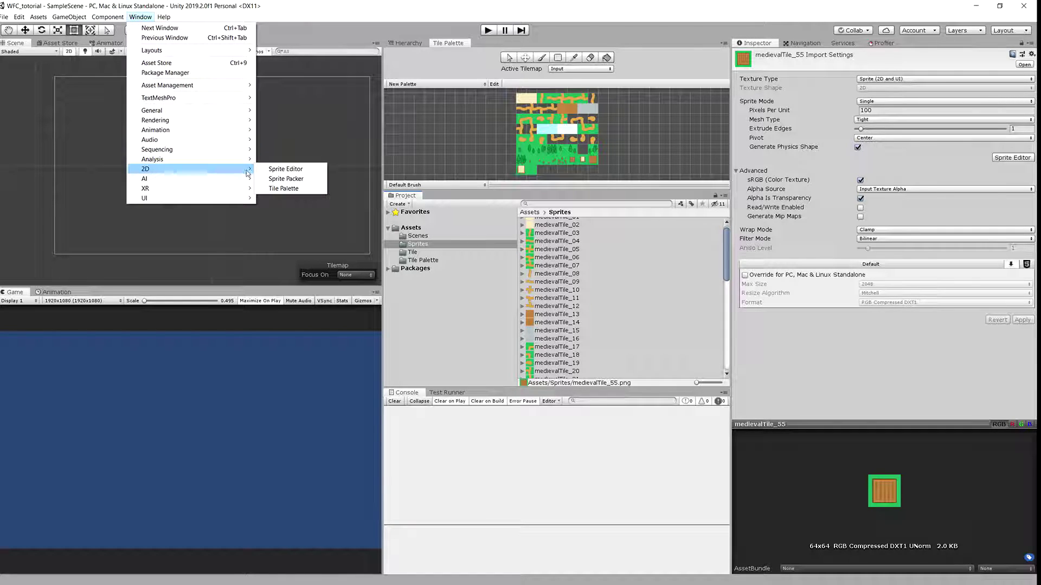
left_click(284, 190)
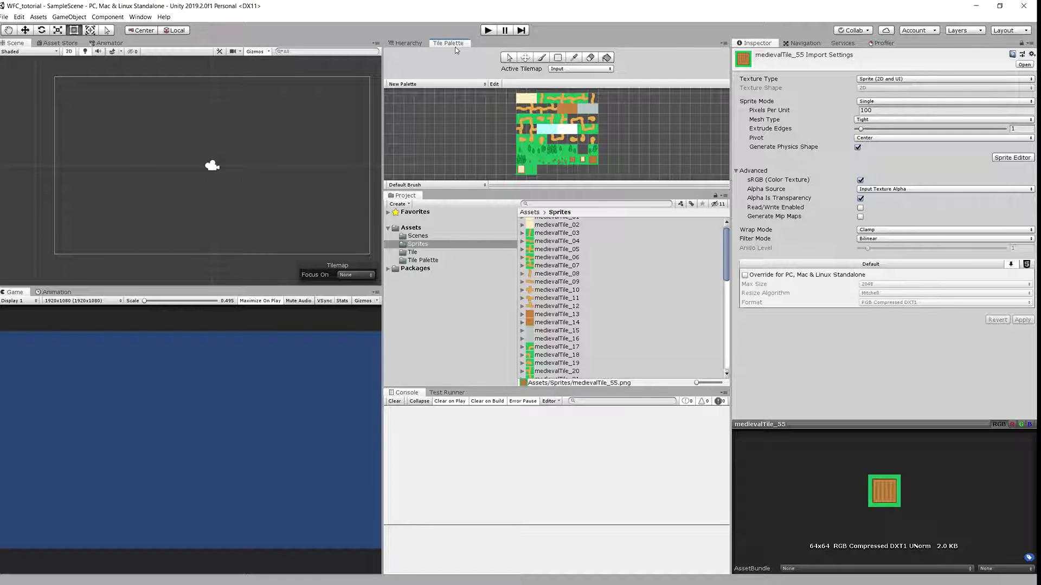
Step: Select all sprites and create a palette named New Palette with Rectangle grid and Automatic cell size in the Tile Palette folder
key("ctrl+a")
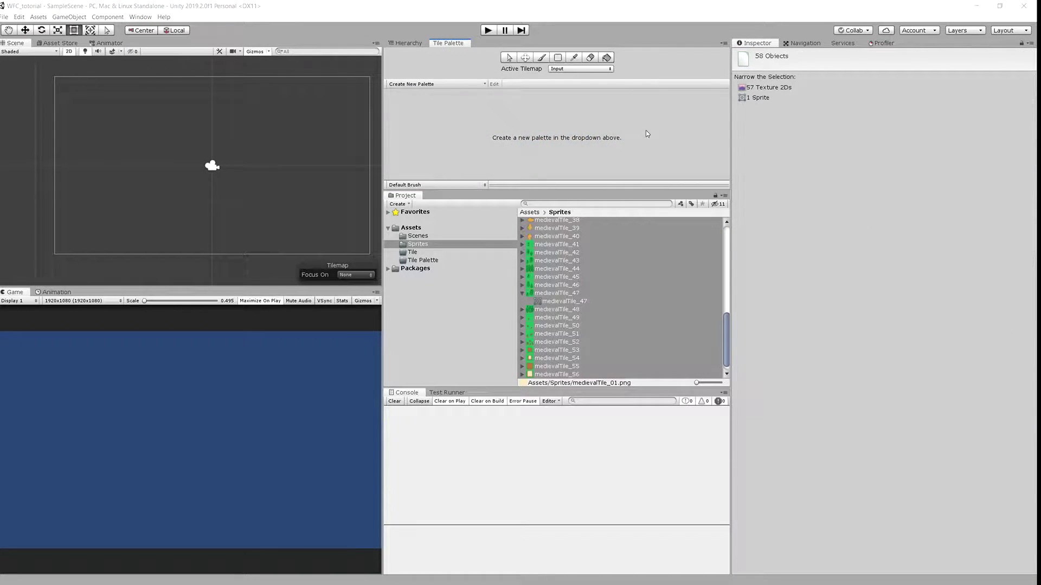
left_click(437, 85)
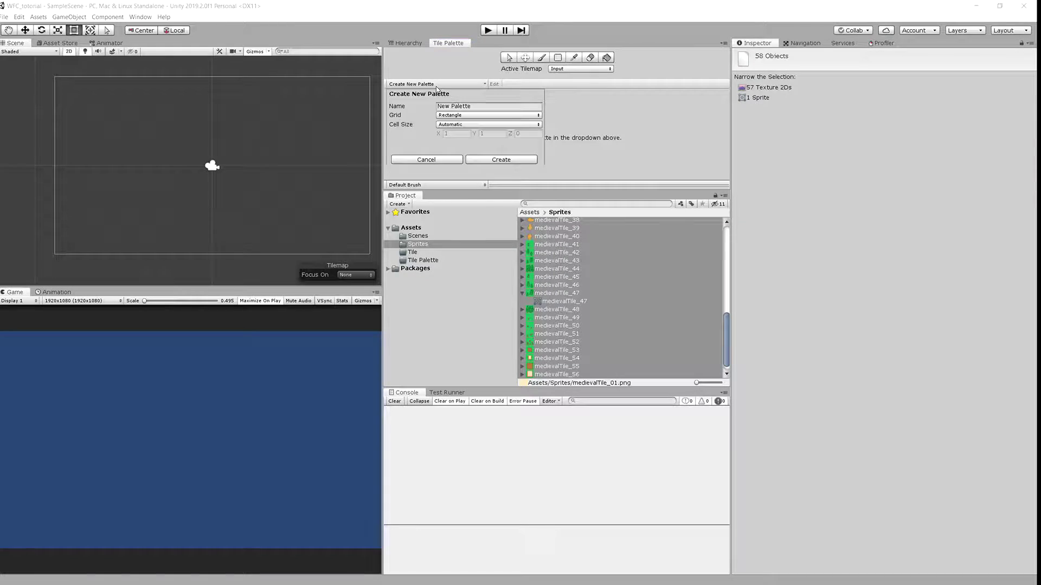
left_click(435, 86)
left_click(435, 83)
left_click(436, 86)
left_click(499, 160)
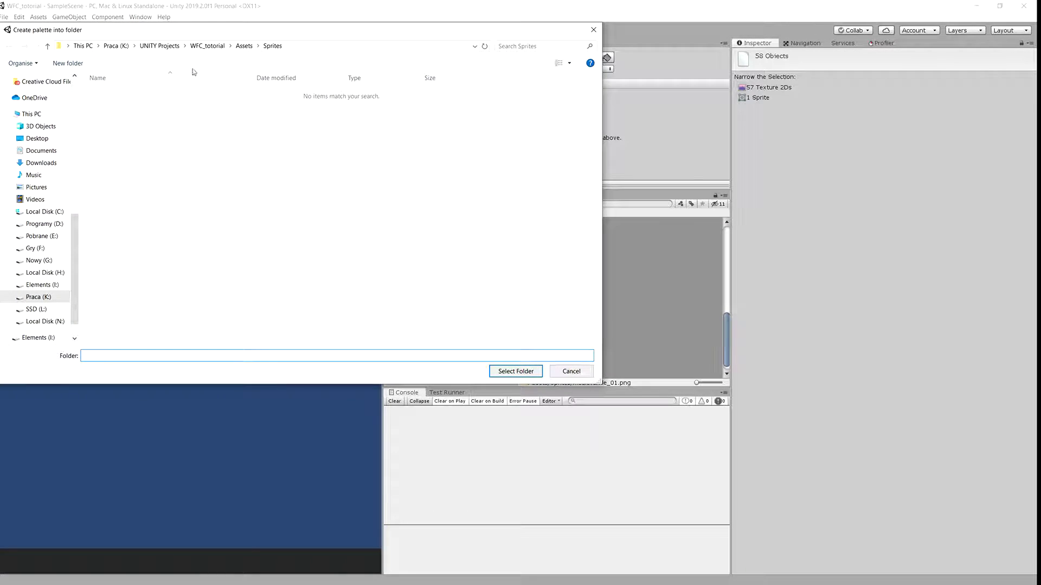
left_click(244, 45)
double_click(149, 125)
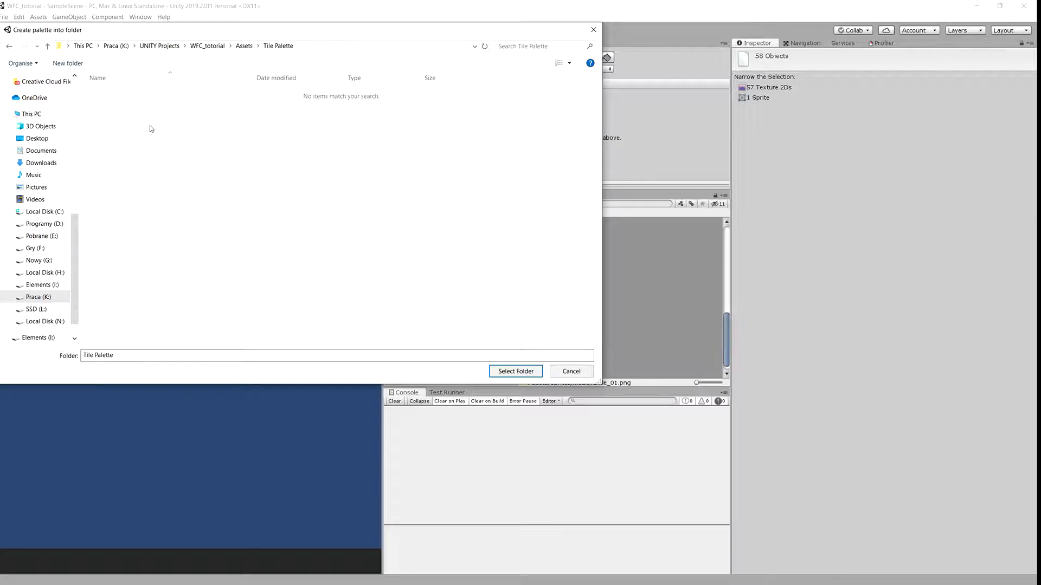
left_click(515, 372)
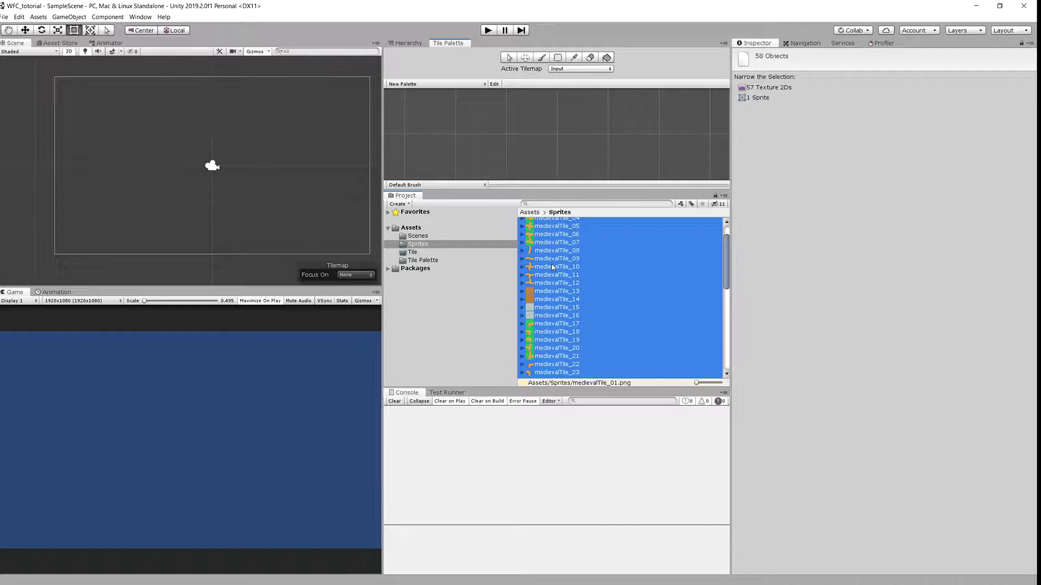
Step: Add the selected sprites to the new palette, generating their tile assets in the Assets/Tile folder
left_click_drag(553, 267, 464, 121)
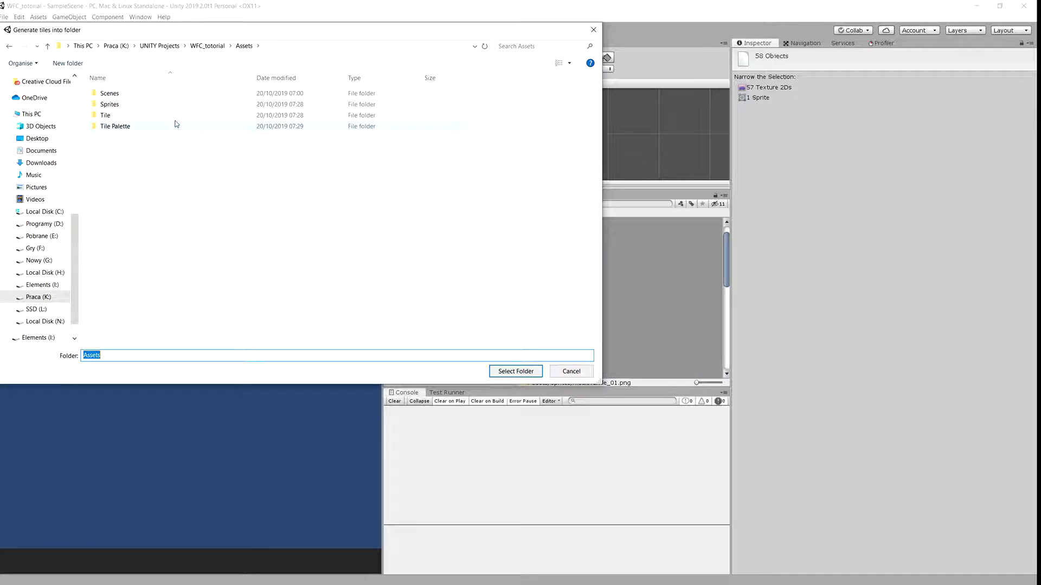
double_click(174, 115)
left_click(513, 371)
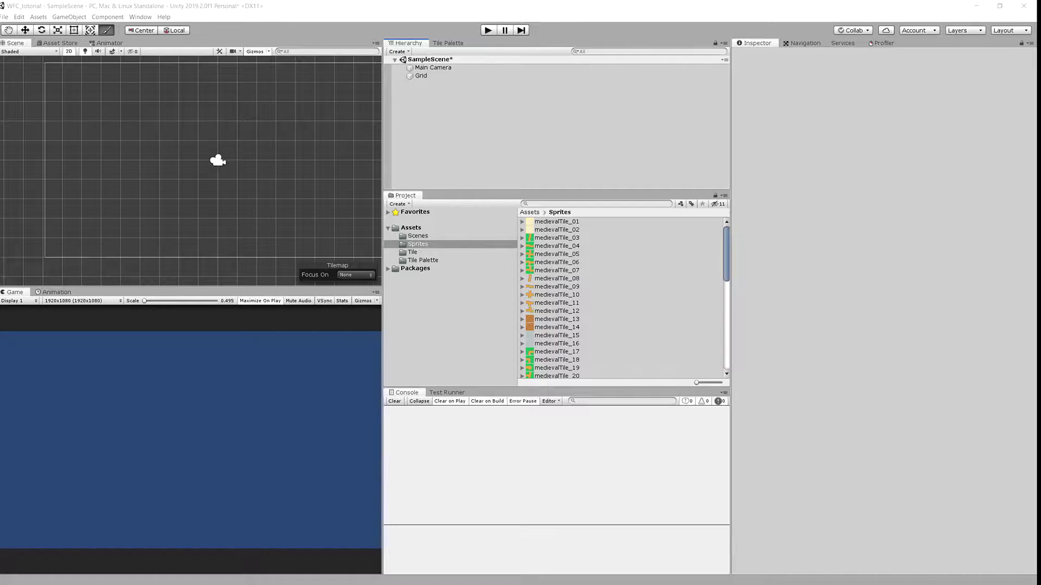
Step: Create a 2D Tilemap object as a child of the Grid
left_click(421, 75)
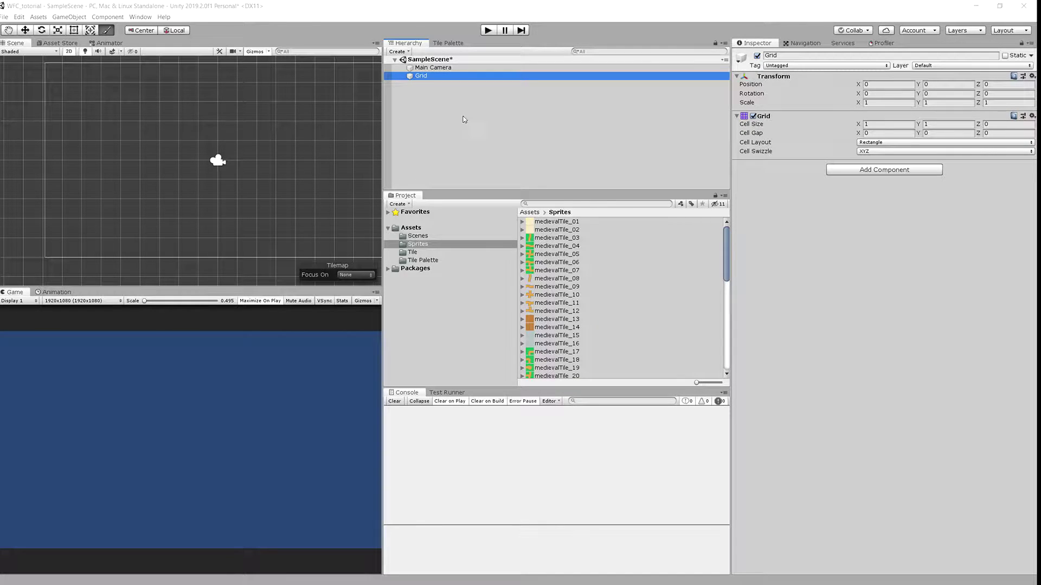
right_click(439, 79)
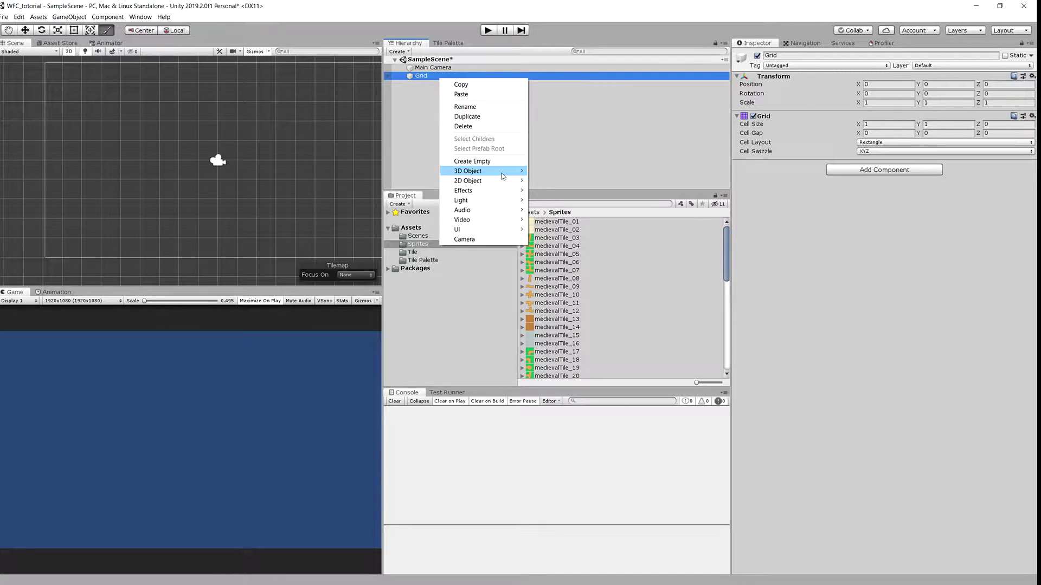
mouse_move(503, 185)
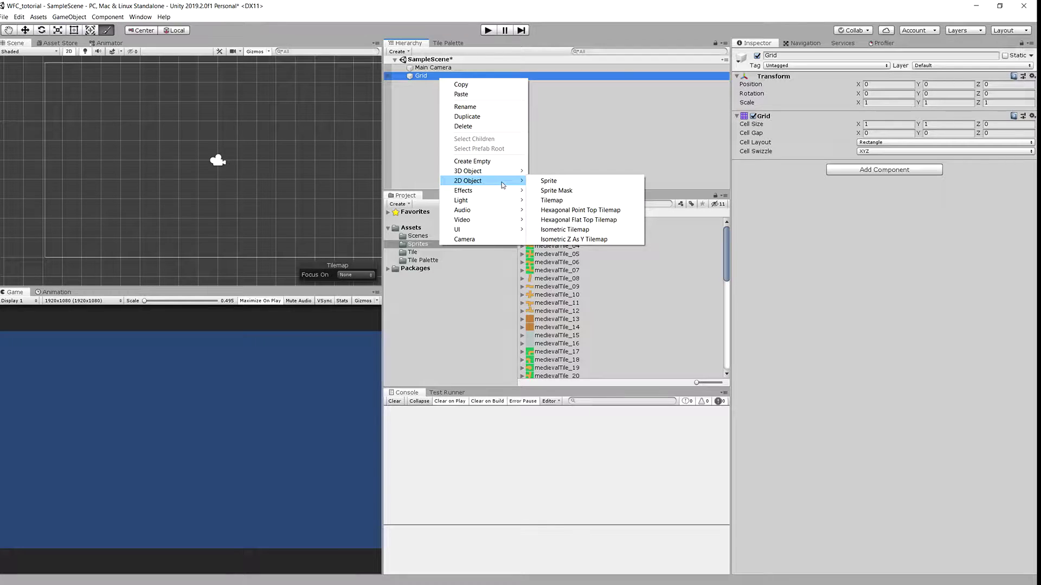
left_click(552, 200)
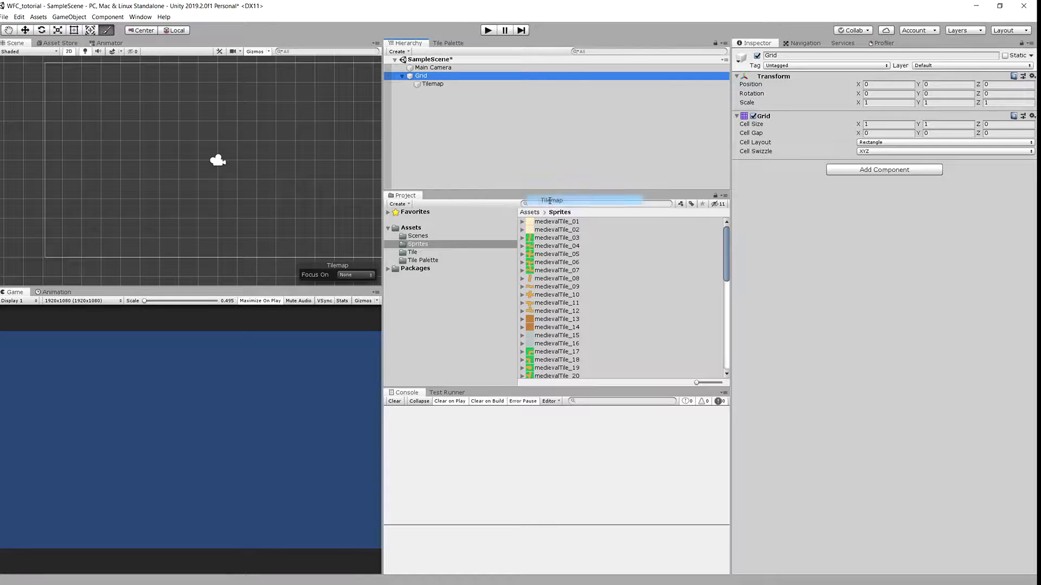
Step: Rename the new Tilemap object as Input
left_click(437, 85)
left_click(793, 57)
double_click(792, 58)
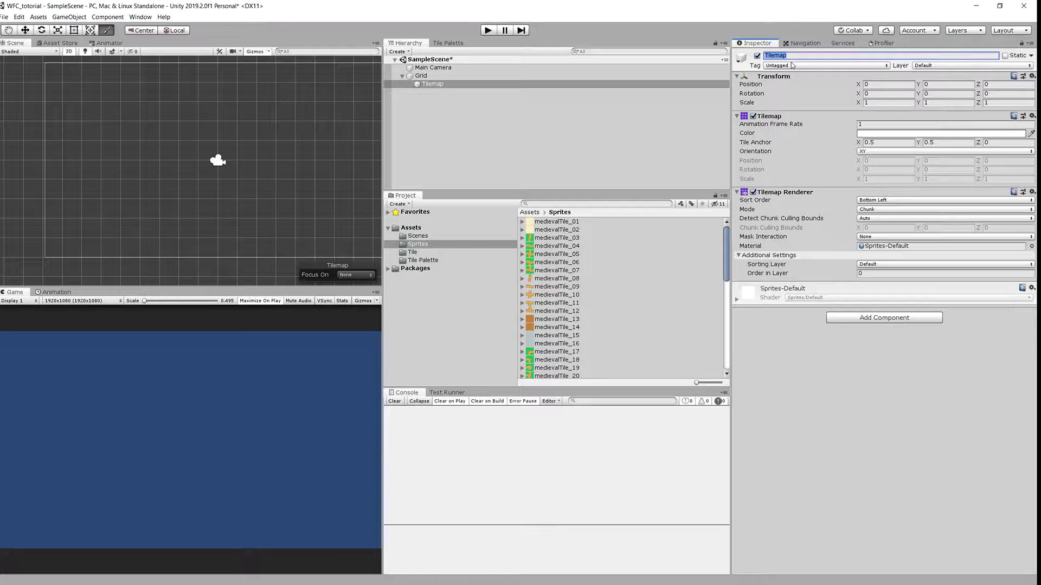
type("Input")
key("Return")
Step: Paint a 3 by 3 block of plain green grass tiles on the Input tilemap in the scene
left_click(452, 44)
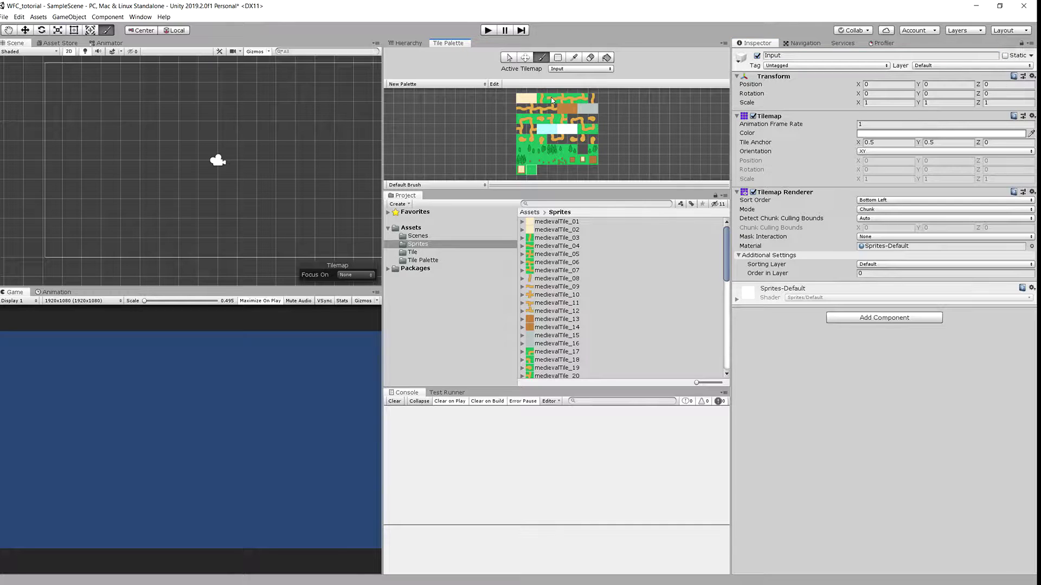
left_click(532, 170)
mouse_move(187, 171)
left_mouse_down()
mouse_move(223, 164)
mouse_move(226, 144)
mouse_move(180, 155)
mouse_move(184, 132)
mouse_move(230, 136)
left_mouse_up()
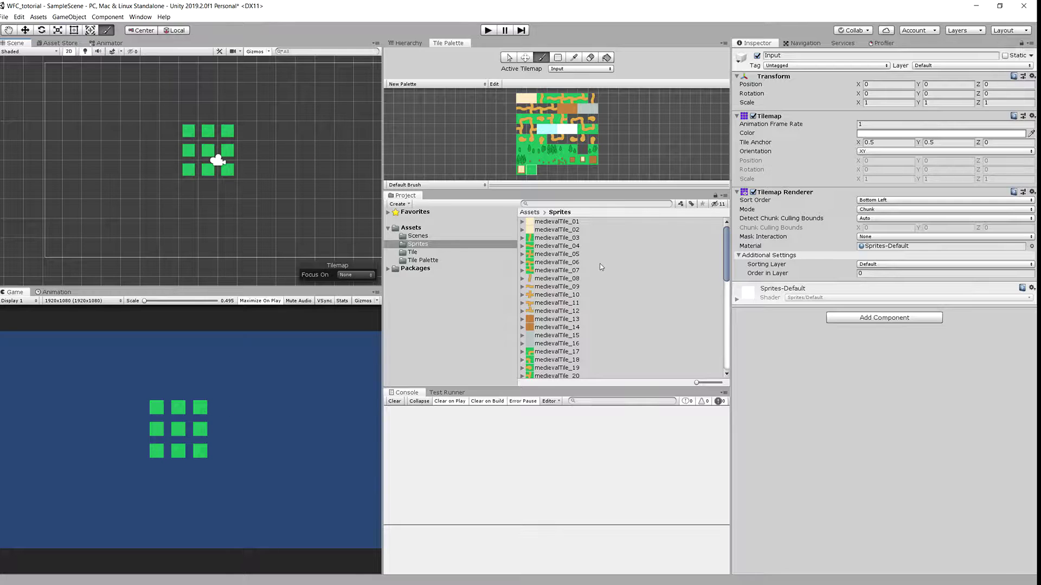
Step: Set Pixels Per Unit to 64 for all sprites from medievalTile_01 to medievalTile_57 and apply the import settings
left_click(568, 222)
scroll(558, 273, "down", 5)
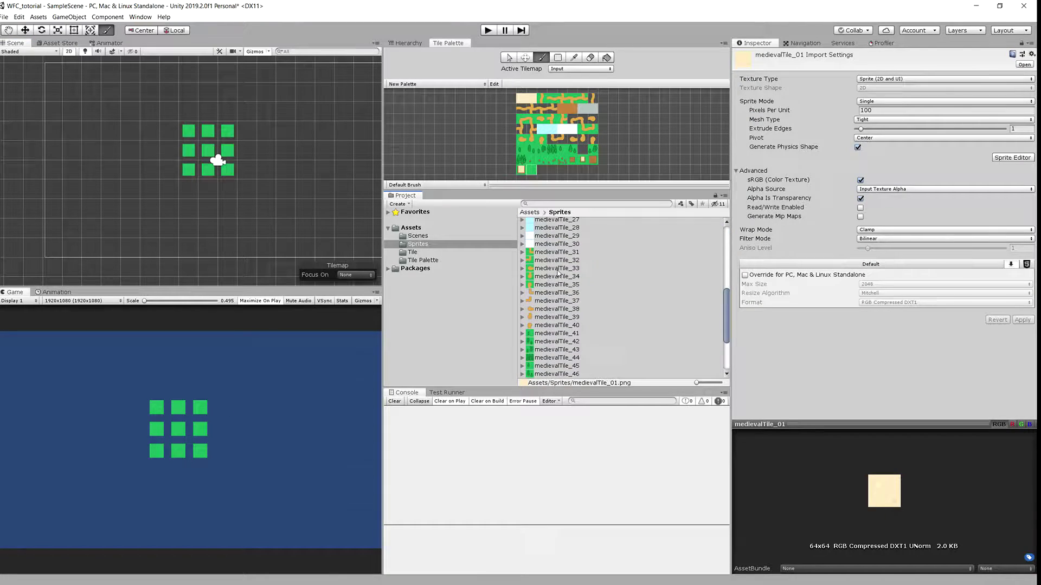
scroll(558, 273, "down", 2)
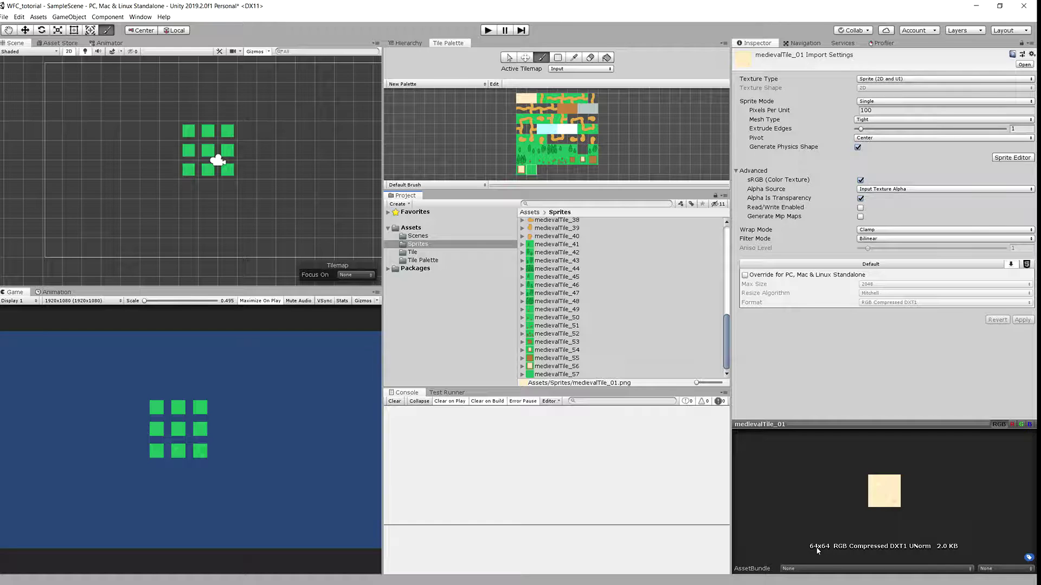
left_click(575, 374, "shift")
left_click(894, 111)
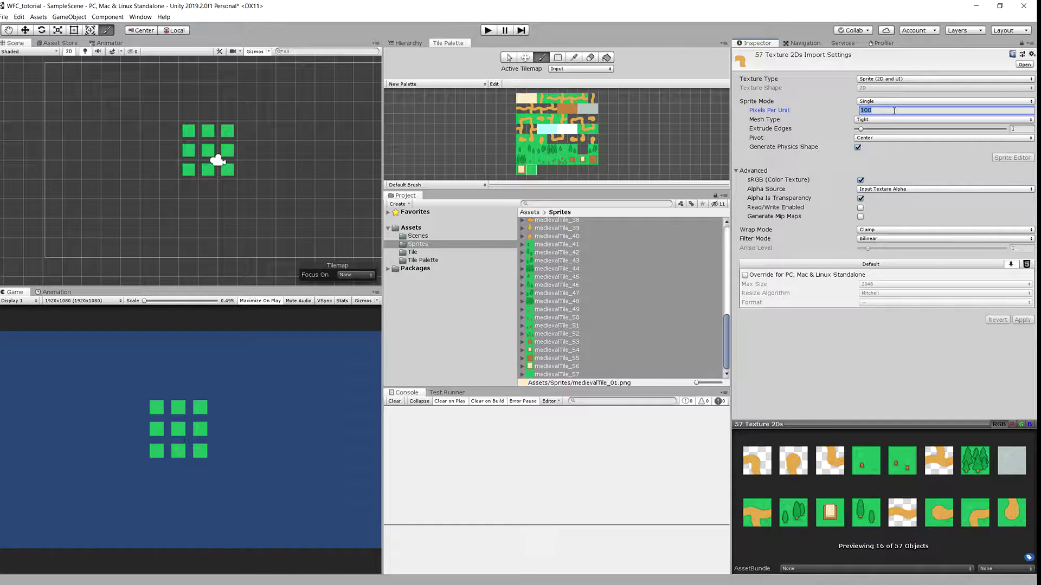
type("64")
left_click(1022, 320)
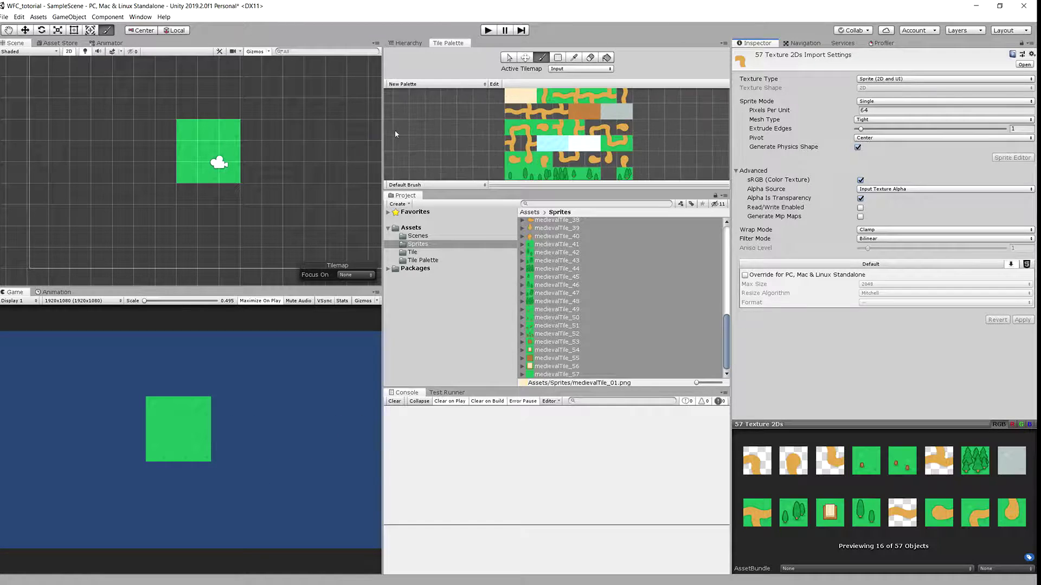
Step: Paint a horizontal dirt path across the bottom row of the grass block, with a rounded end tile on each side
scroll(477, 153, "down", 3)
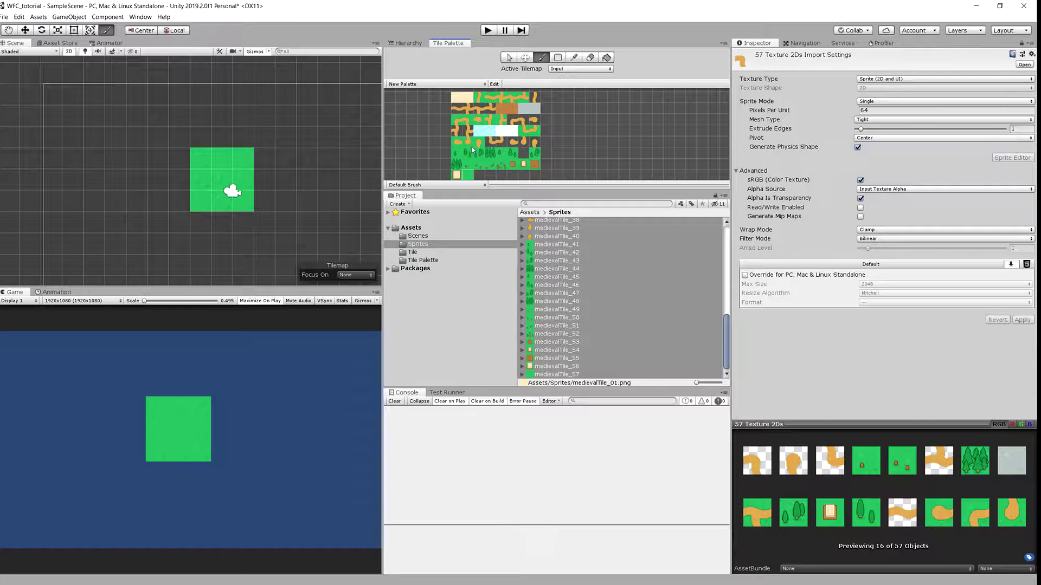
left_click(458, 142)
left_click(208, 199)
key("i")
left_click(485, 100)
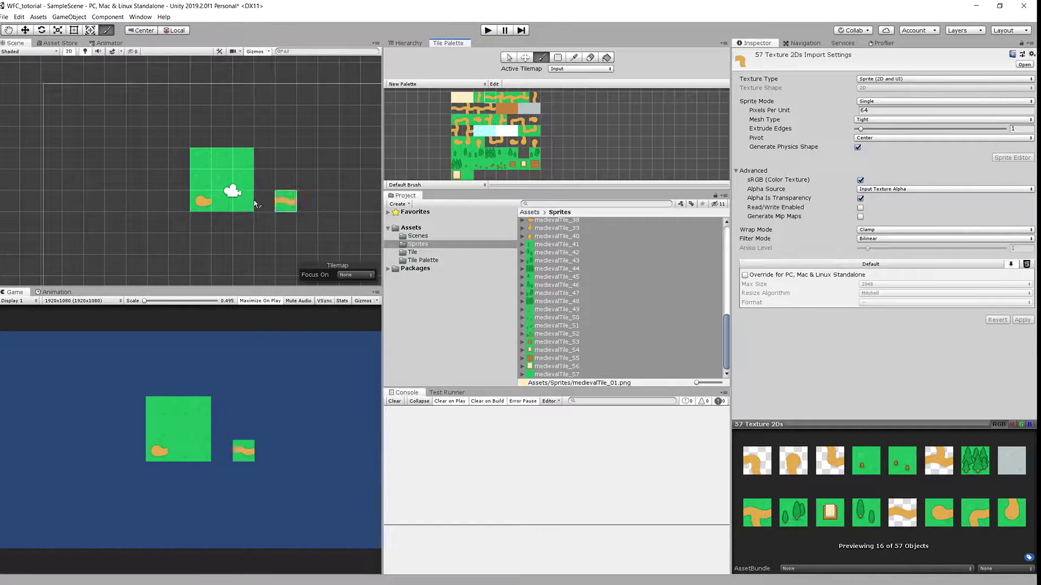
left_click(223, 200)
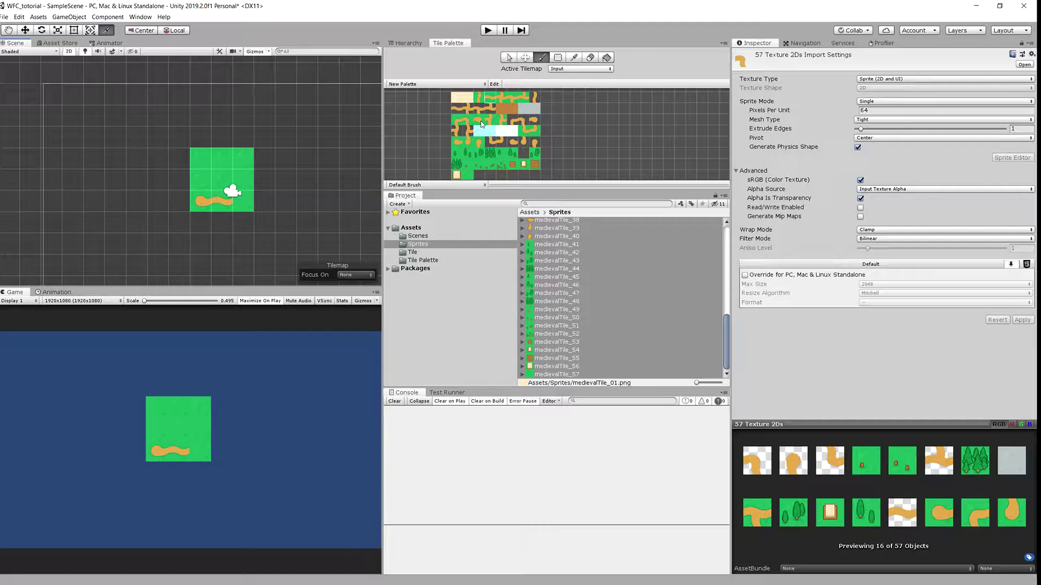
left_click(243, 201)
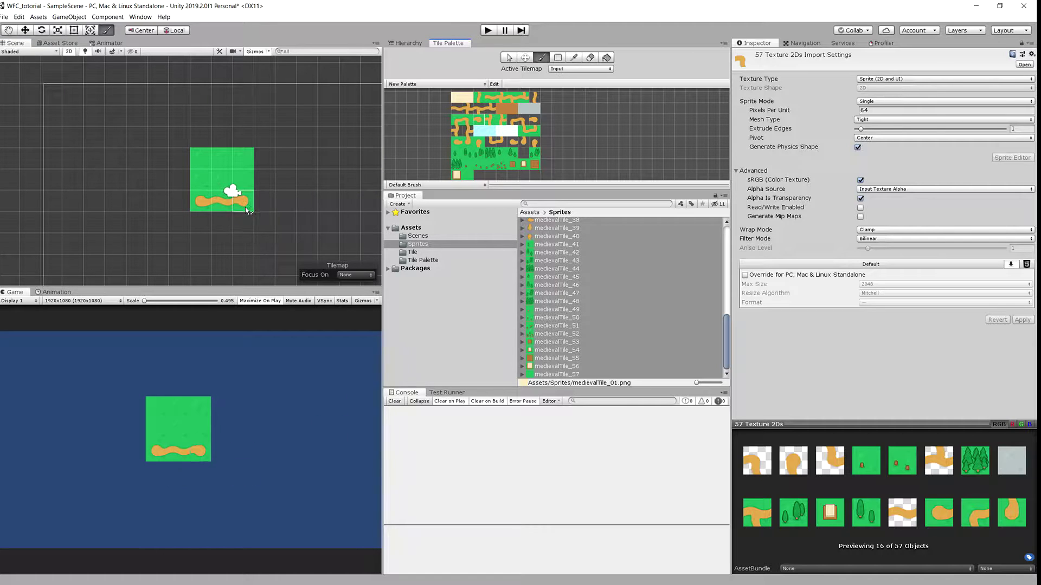
Step: Paint tree tiles in the left and right cells of the block's upper two rows
left_click(469, 160)
left_click(222, 179)
left_click(209, 172)
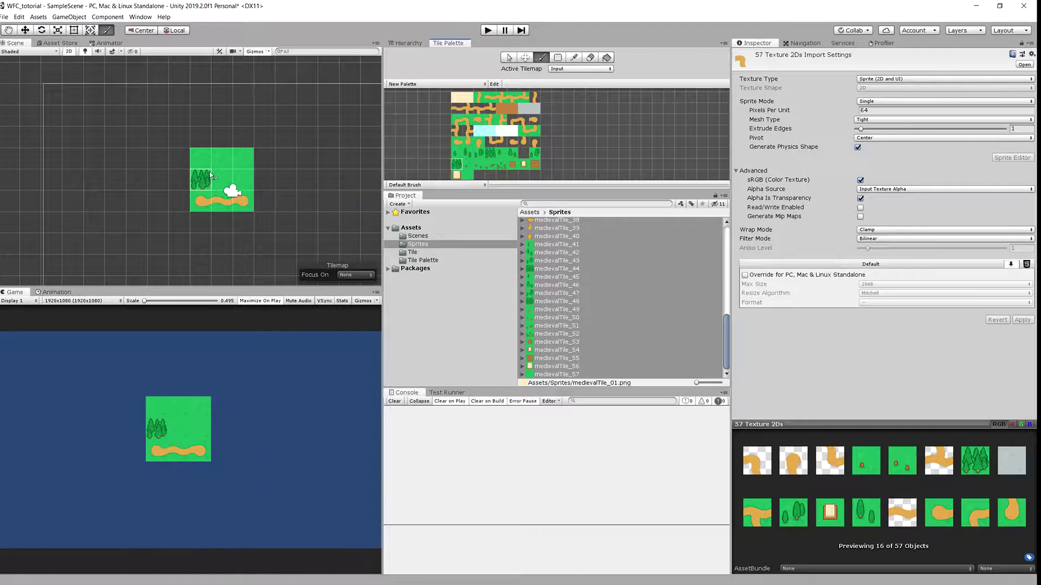
left_click(243, 179)
left_click(243, 160)
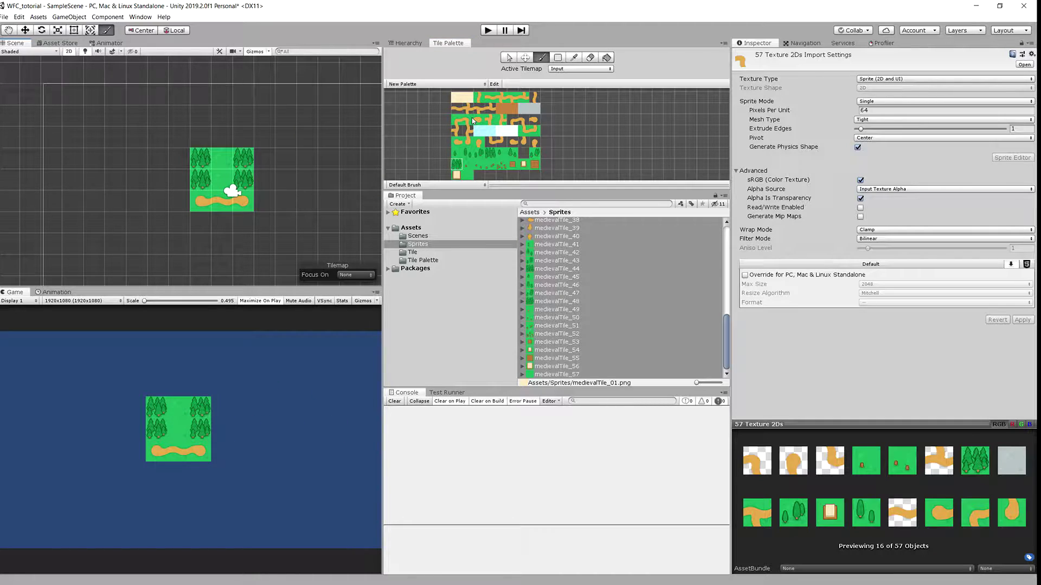
Step: Erase the top-middle grass tile of the block and paint a grass tile back in its place
key("d")
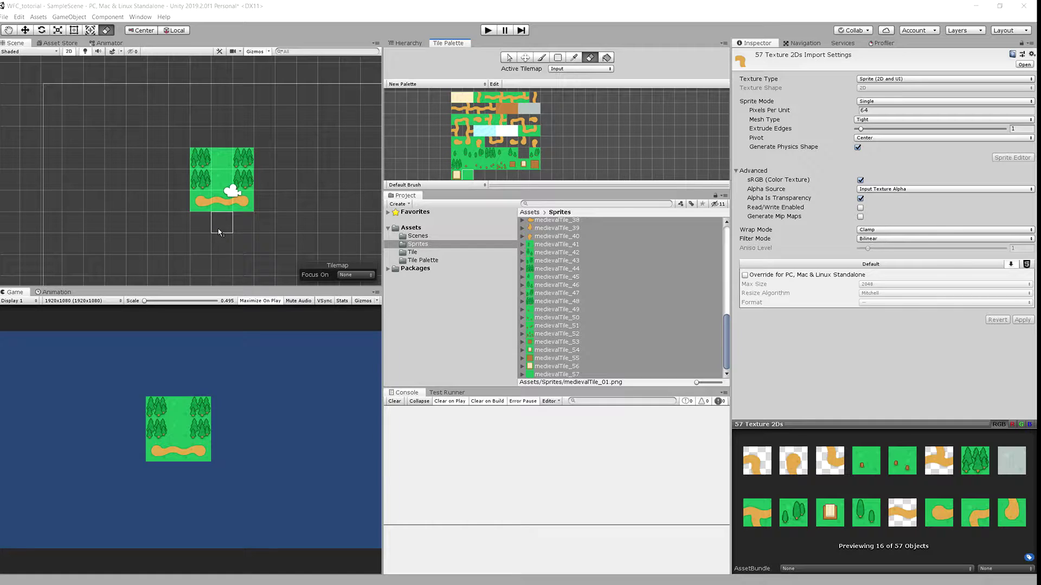
left_click(217, 167)
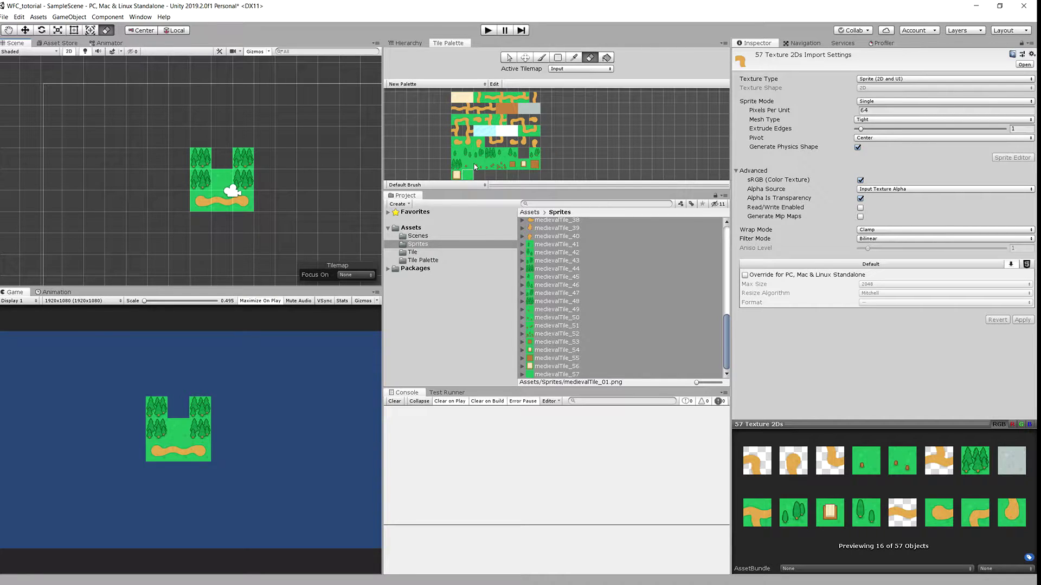
left_click(541, 57)
left_click(219, 160)
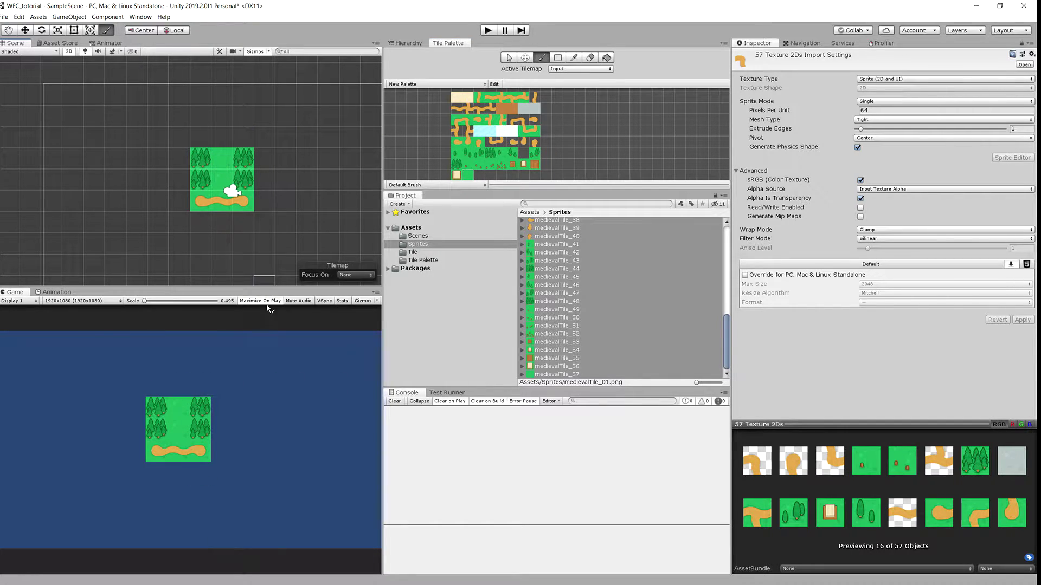
Step: Paint an extra grass tile to the right of the block's middle row and erase it again
left_click(264, 179)
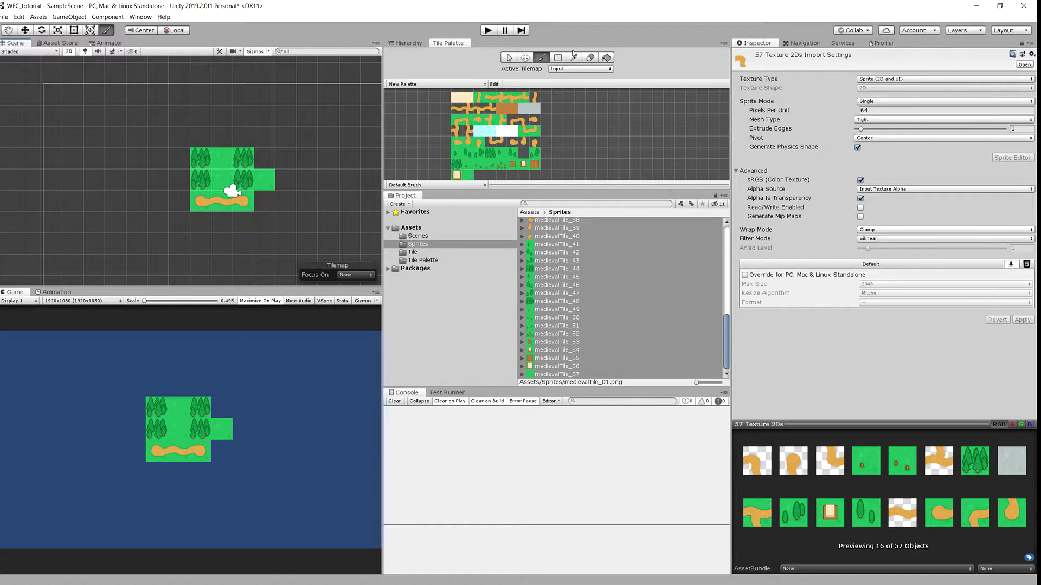
left_click(590, 57)
left_click(258, 183)
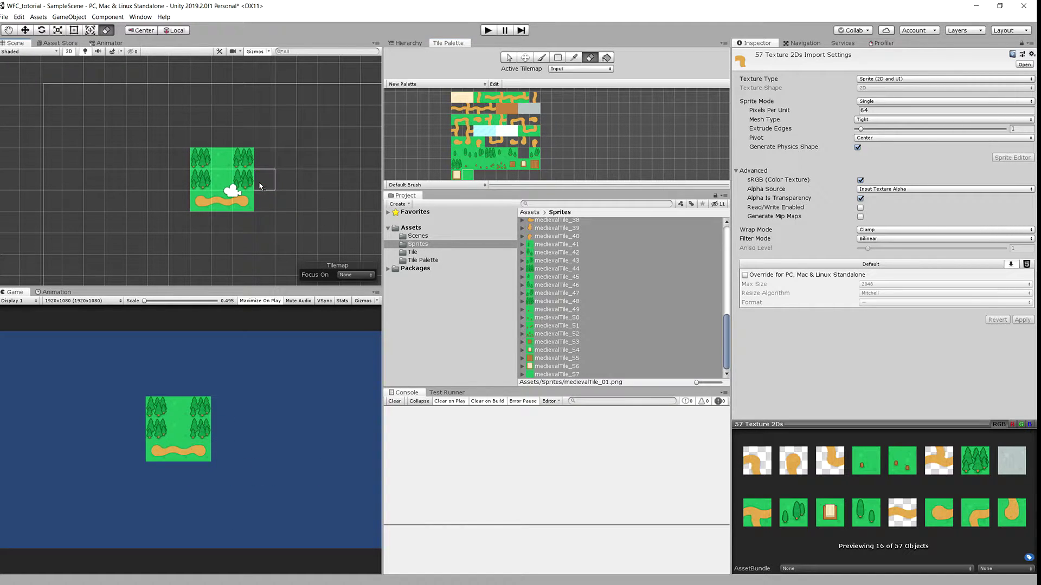